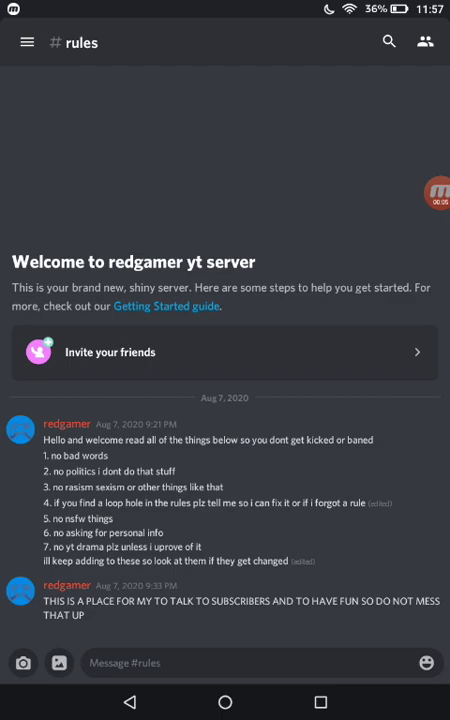
- Peek at the channel list, then visit the announcements and polls channels
{"action": "left_click", "coordinate": [27, 42]}
{"action": "left_click", "coordinate": [360, 300]}
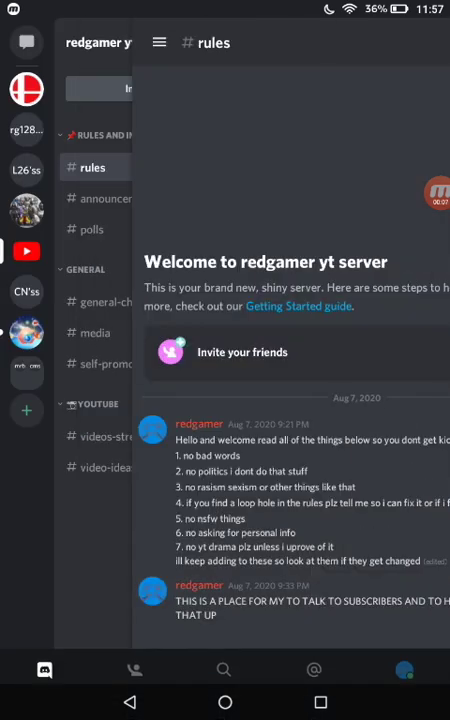
{"action": "left_click", "coordinate": [27, 42]}
{"action": "left_click", "coordinate": [119, 198]}
{"action": "left_click", "coordinate": [27, 42]}
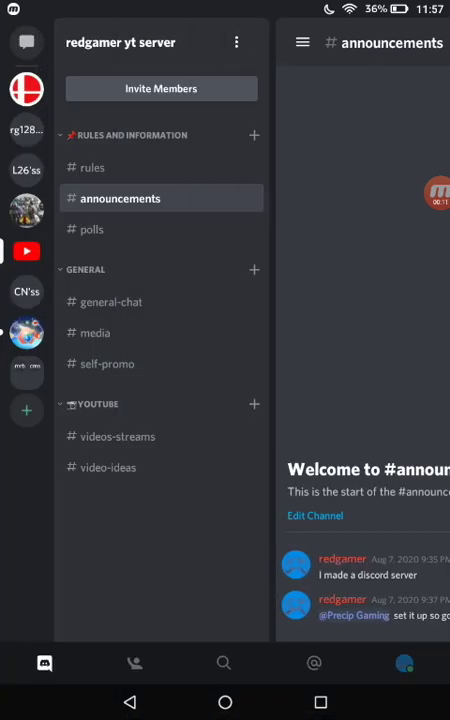
{"action": "left_click", "coordinate": [91, 229]}
{"action": "left_click", "coordinate": [27, 42]}
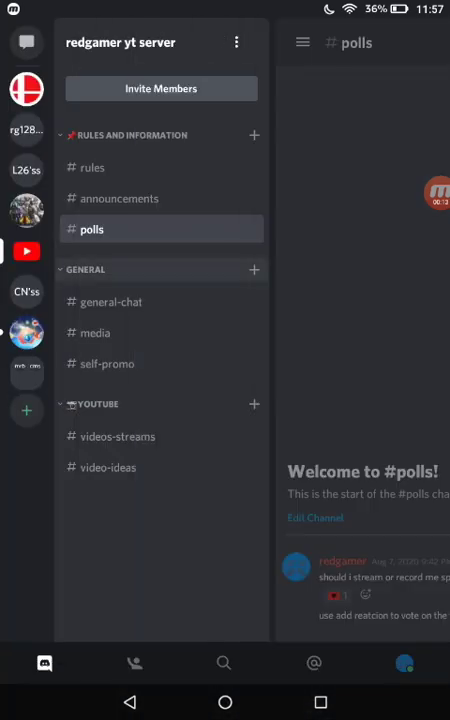
- Collapse and re-expand GENERAL, visit general-chat and media, then return to rules
{"action": "left_click", "coordinate": [85, 269]}
{"action": "left_click", "coordinate": [111, 301]}
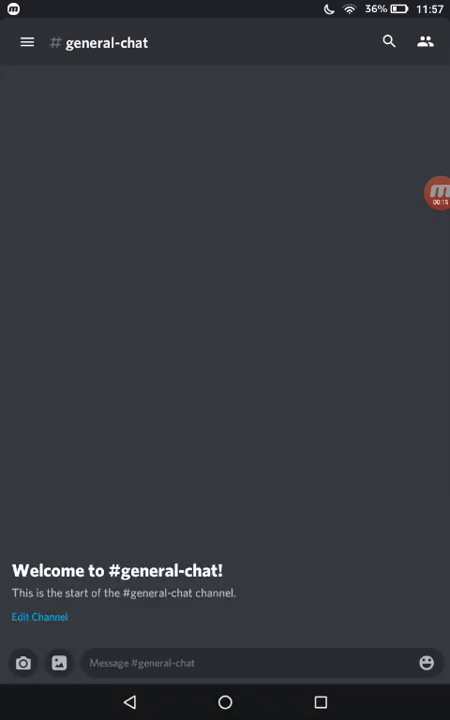
{"action": "left_click", "coordinate": [27, 42]}
{"action": "left_click", "coordinate": [85, 333]}
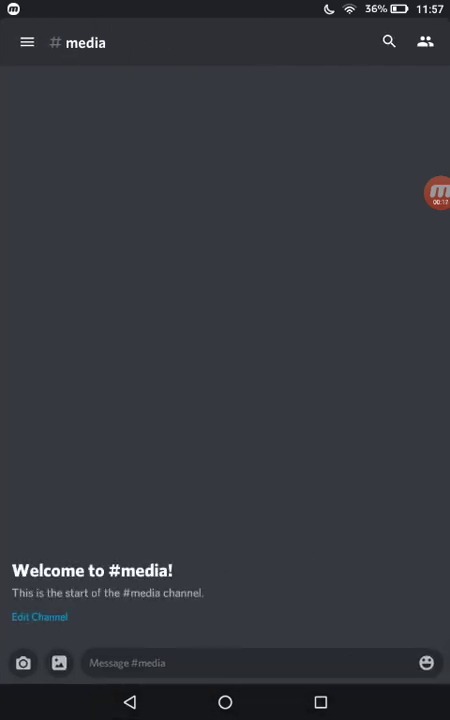
{"action": "left_click", "coordinate": [27, 42]}
{"action": "left_click", "coordinate": [93, 167]}
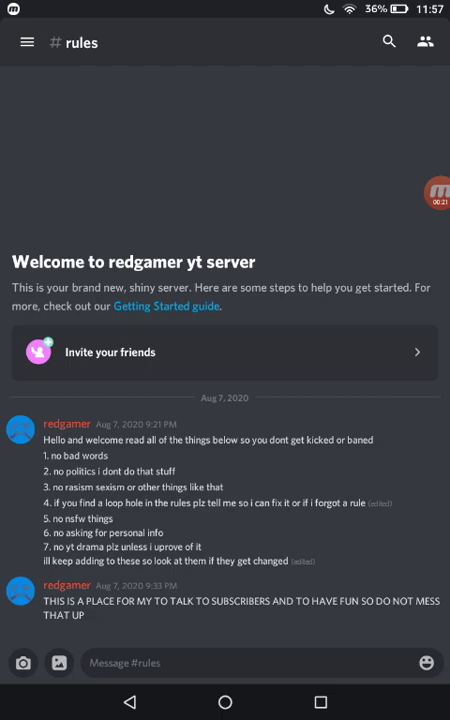
- Cycle through announcements, rules, announcements and polls, ending back on rules
{"action": "left_click", "coordinate": [27, 42]}
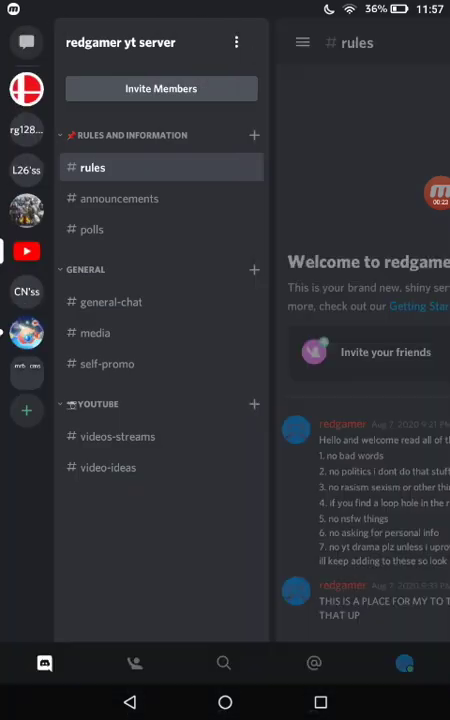
{"action": "left_click", "coordinate": [119, 198]}
{"action": "left_click", "coordinate": [27, 42]}
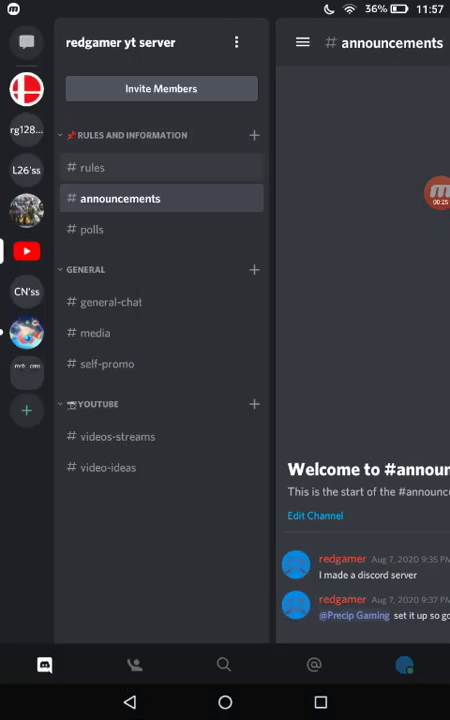
{"action": "left_click", "coordinate": [93, 167]}
{"action": "left_click", "coordinate": [27, 42]}
{"action": "left_click", "coordinate": [110, 198]}
{"action": "left_click", "coordinate": [27, 42]}
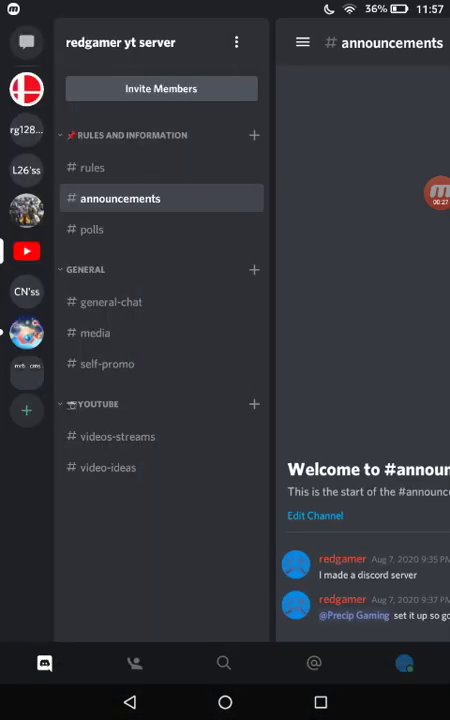
{"action": "left_click", "coordinate": [92, 227]}
{"action": "left_click", "coordinate": [27, 42]}
{"action": "left_click", "coordinate": [93, 167]}
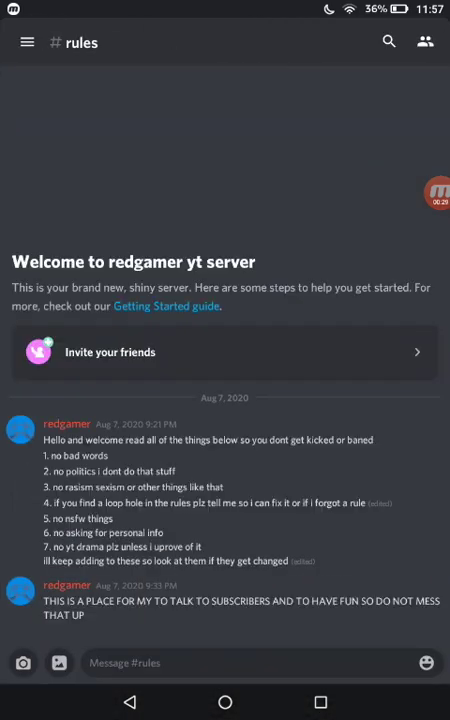
- Cycle again through announcements, rules, announcements, ending on polls
{"action": "left_click", "coordinate": [27, 42]}
{"action": "left_click", "coordinate": [119, 198]}
{"action": "left_click", "coordinate": [27, 42]}
{"action": "left_click", "coordinate": [93, 167]}
{"action": "left_click", "coordinate": [27, 42]}
{"action": "left_click", "coordinate": [110, 198]}
{"action": "left_click", "coordinate": [27, 42]}
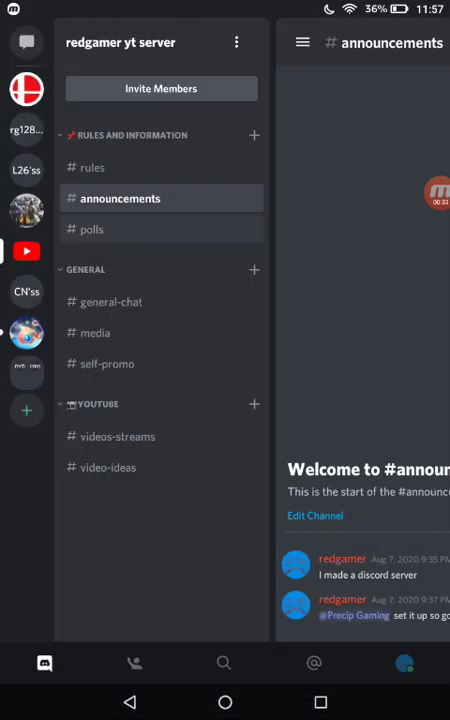
{"action": "left_click", "coordinate": [90, 228]}
- Visit general-chat, media and self-promo, ending on the video-ideas channel
{"action": "left_click", "coordinate": [74, 42]}
{"action": "left_click", "coordinate": [110, 301]}
{"action": "left_click", "coordinate": [74, 42]}
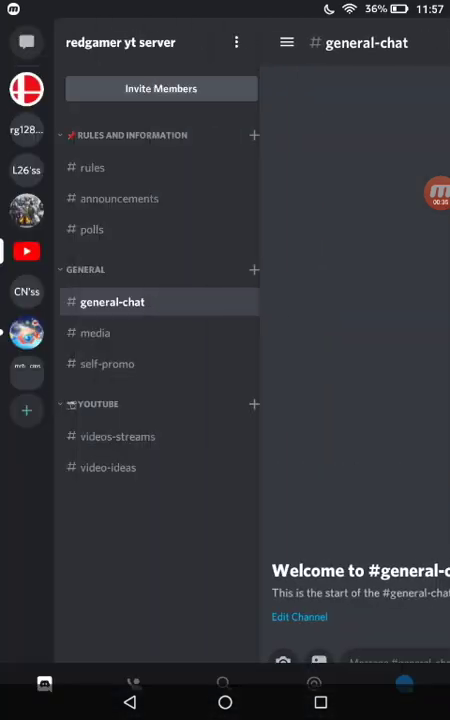
{"action": "left_click", "coordinate": [95, 332]}
{"action": "left_click", "coordinate": [88, 42]}
{"action": "left_click", "coordinate": [107, 363]}
{"action": "left_click", "coordinate": [88, 42]}
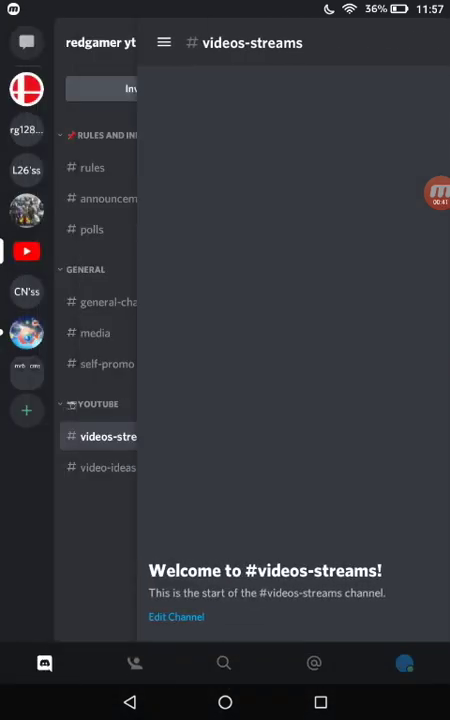
{"action": "left_click", "coordinate": [108, 467]}
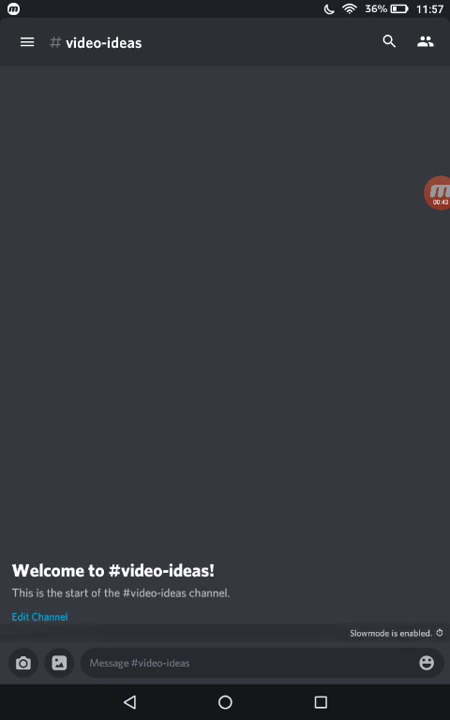
- Collapse and re-expand RULES AND INFORMATION, then open the rules channel
{"action": "left_click", "coordinate": [27, 42]}
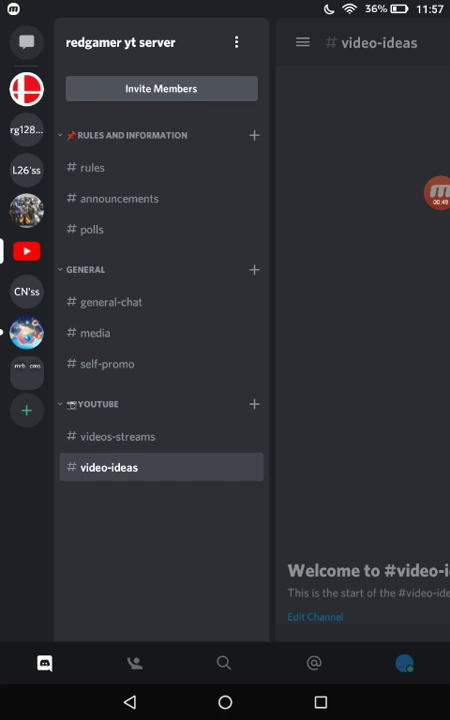
{"action": "left_click", "coordinate": [127, 135]}
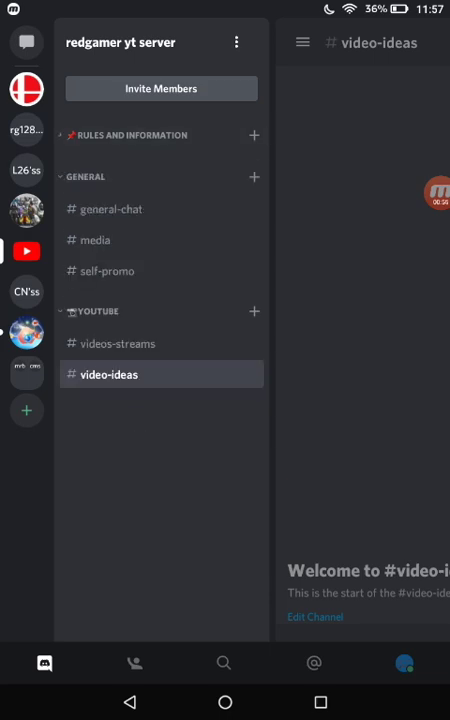
{"action": "left_click", "coordinate": [127, 135]}
{"action": "left_click", "coordinate": [92, 167]}
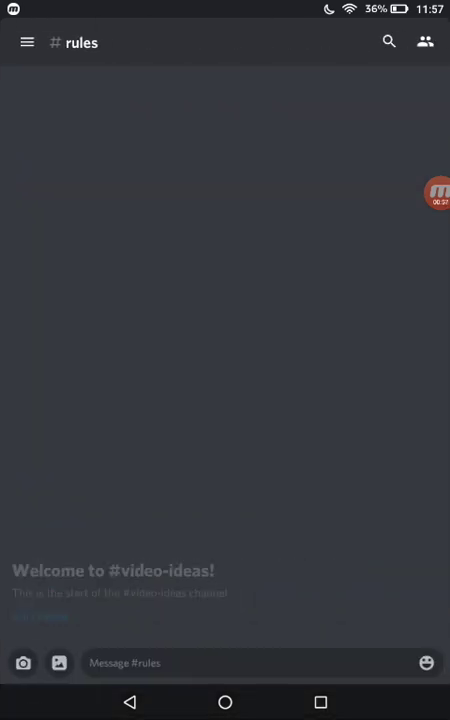
- Visit announcements and polls, then return to rules with the channel list showing
{"action": "left_click", "coordinate": [26, 42]}
{"action": "left_click", "coordinate": [119, 198]}
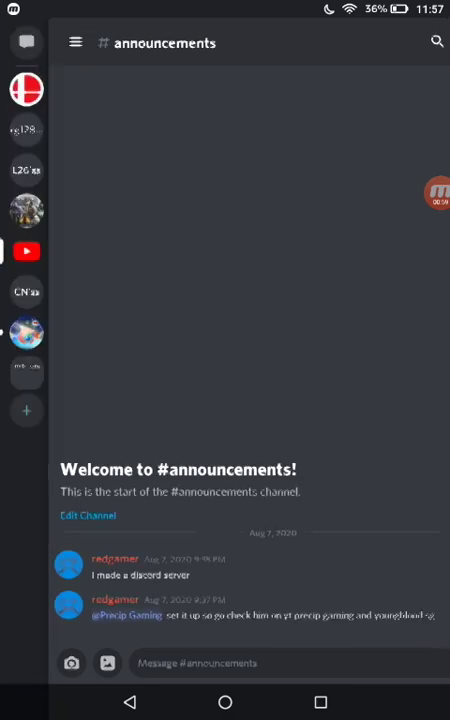
{"action": "left_click", "coordinate": [75, 43]}
{"action": "left_click", "coordinate": [91, 229]}
{"action": "left_click", "coordinate": [26, 42]}
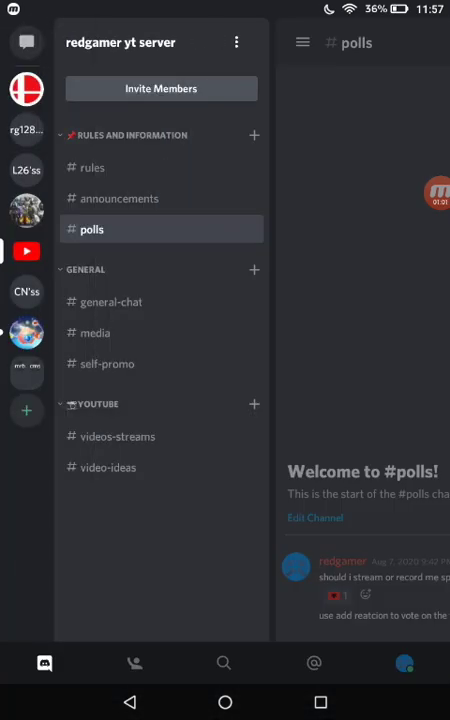
{"action": "left_click", "coordinate": [93, 167]}
{"action": "left_click", "coordinate": [26, 42]}
- Open polls, glance at its member list, then switch to rules
{"action": "left_click", "coordinate": [92, 232]}
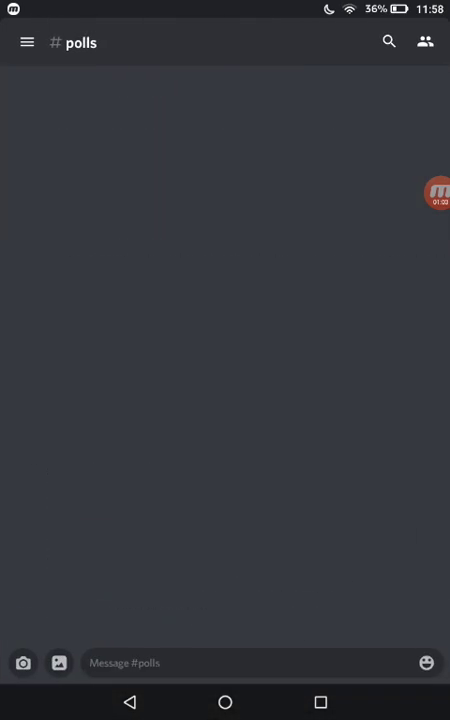
{"action": "left_click", "coordinate": [425, 42]}
{"action": "left_click", "coordinate": [90, 350]}
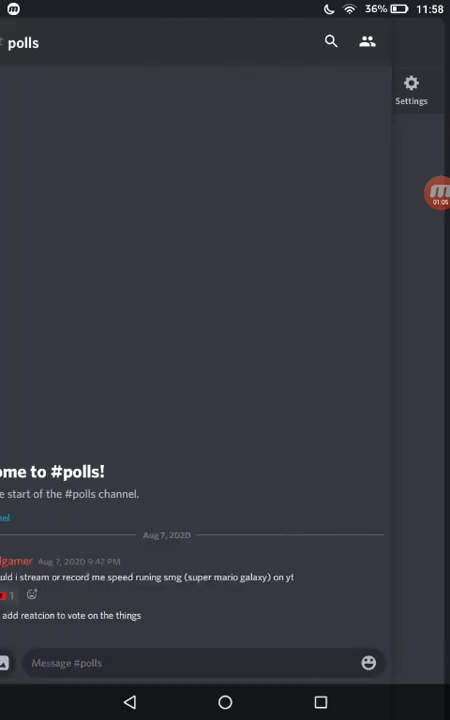
{"action": "left_click", "coordinate": [26, 42]}
{"action": "left_click", "coordinate": [92, 167]}
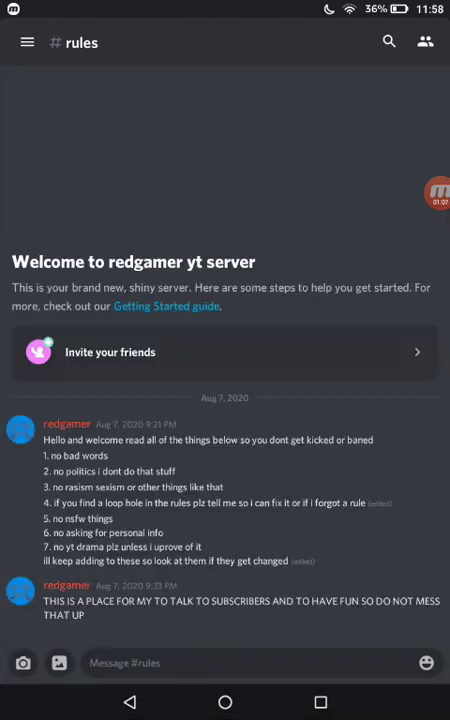
- Visit polls and announcements, then put the channel list away
{"action": "left_click", "coordinate": [26, 42]}
{"action": "left_click", "coordinate": [92, 229]}
{"action": "left_click", "coordinate": [26, 42]}
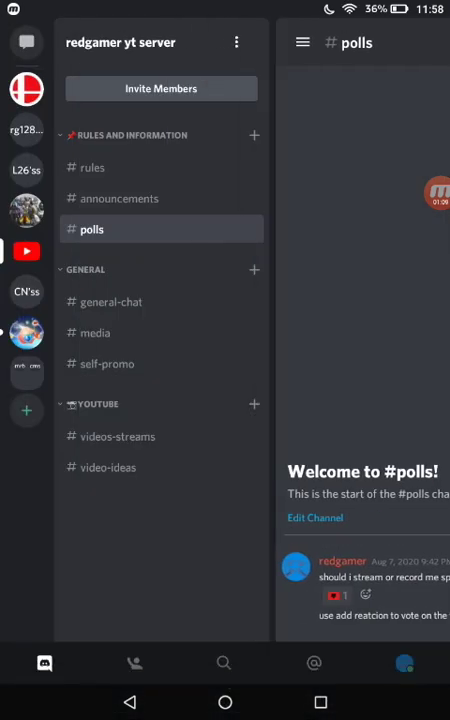
{"action": "left_click", "coordinate": [110, 198]}
{"action": "left_click", "coordinate": [26, 42]}
{"action": "left_click", "coordinate": [265, 42]}
- Repeatedly show and hide the channel's member list
{"action": "left_click", "coordinate": [421, 42]}
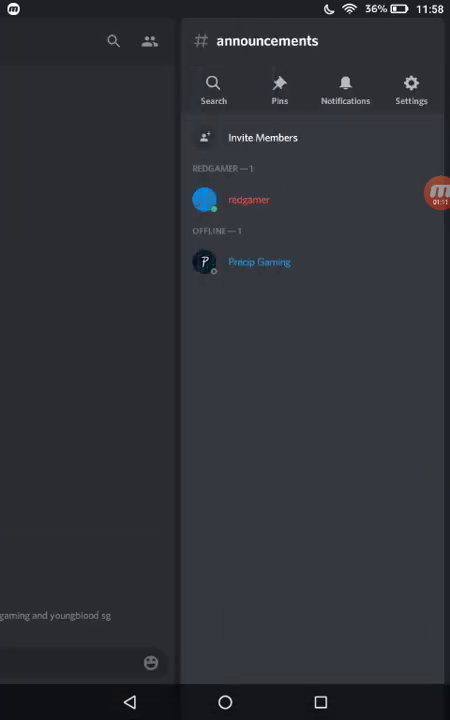
{"action": "left_click", "coordinate": [100, 300]}
{"action": "left_click", "coordinate": [421, 42]}
{"action": "left_click", "coordinate": [100, 300]}
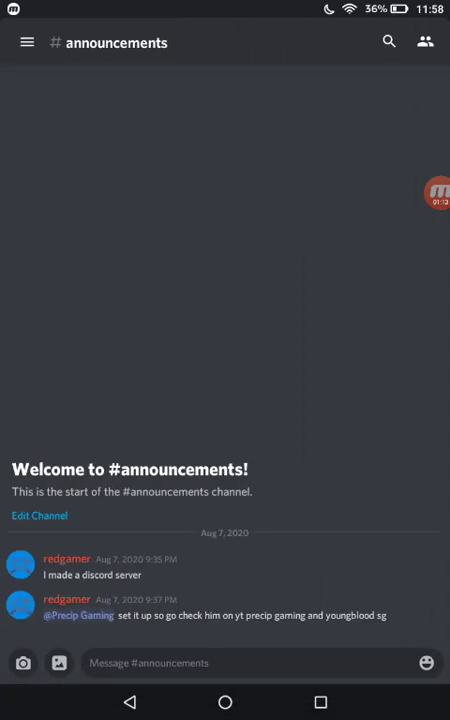
{"action": "left_click", "coordinate": [421, 42]}
{"action": "left_click_drag", "start_coordinate": [100, 300], "coordinate": [350, 300]}
{"action": "left_click", "coordinate": [350, 300]}
{"action": "left_click", "coordinate": [423, 42]}
{"action": "left_click", "coordinate": [100, 300]}
- Show polls full-screen, then open rules and view it full-screen
{"action": "left_click", "coordinate": [26, 42]}
{"action": "left_click", "coordinate": [92, 229]}
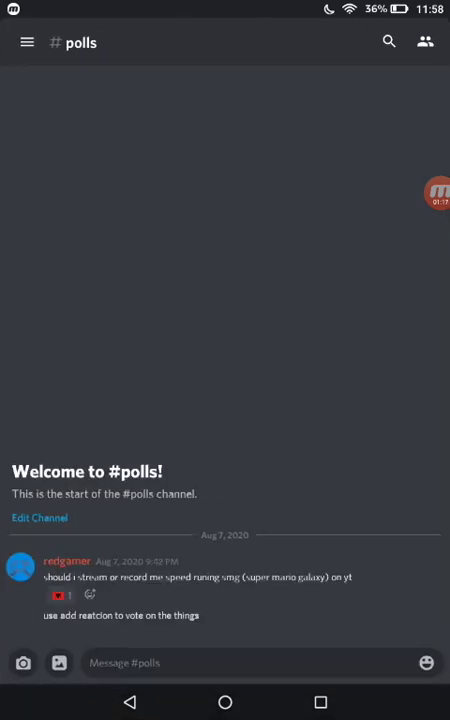
{"action": "left_click", "coordinate": [27, 42]}
{"action": "left_click", "coordinate": [360, 300]}
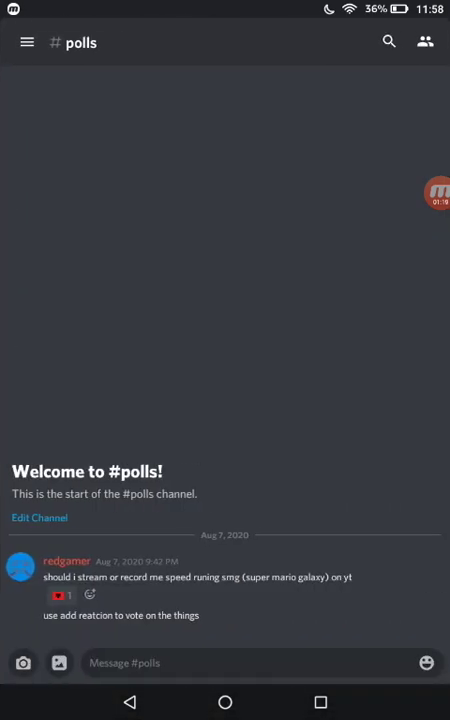
{"action": "left_click", "coordinate": [27, 42]}
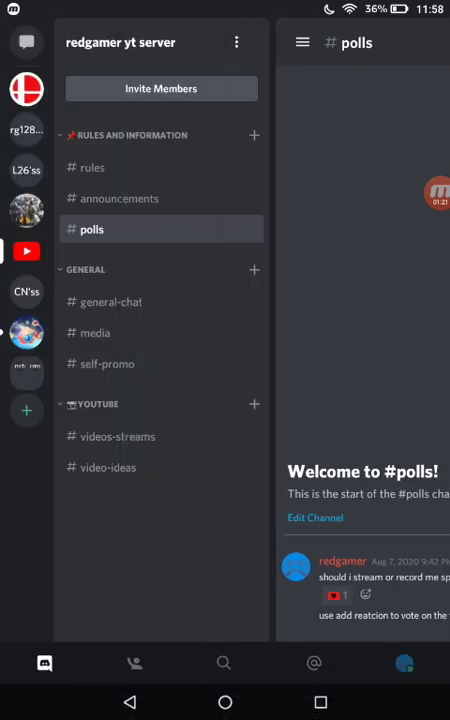
{"action": "left_click", "coordinate": [80, 167]}
{"action": "left_click", "coordinate": [27, 42]}
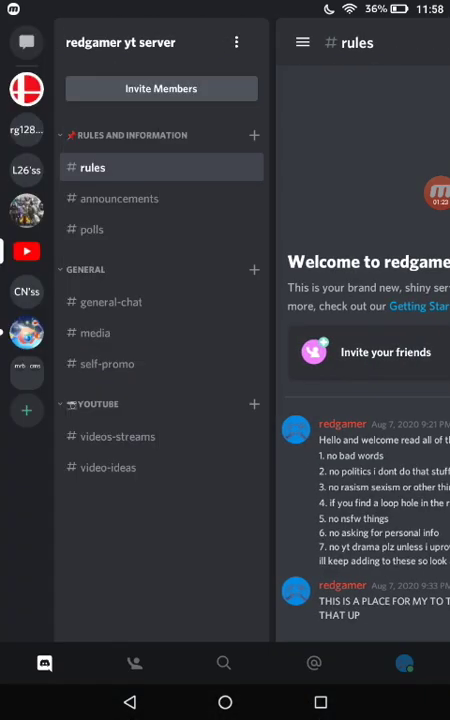
{"action": "mouse_move", "coordinate": [380, 400]}
{"action": "left_mouse_down"}
{"action": "mouse_move", "coordinate": [80, 400]}
{"action": "mouse_move", "coordinate": [400, 400]}
{"action": "left_mouse_up"}
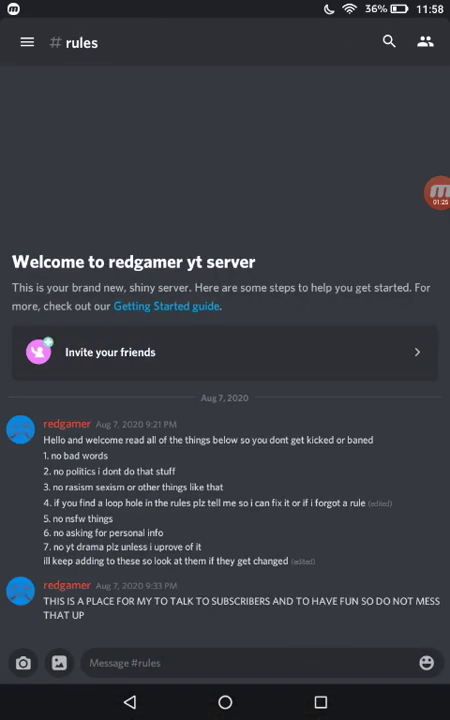
- Collapse and re-expand the GENERAL category, then open general-chat
{"action": "left_click", "coordinate": [27, 42]}
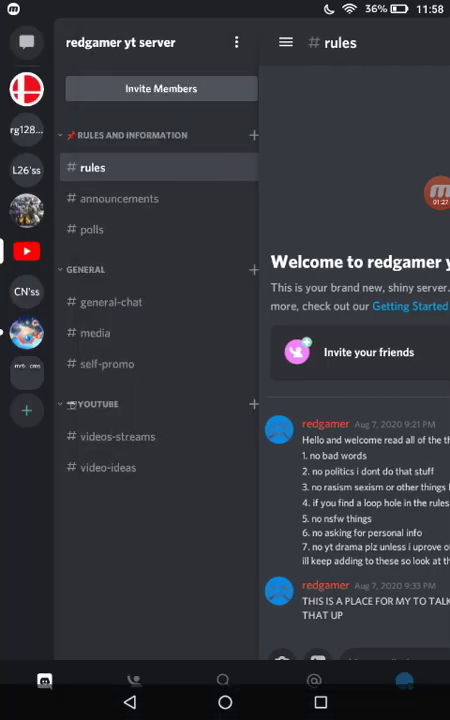
{"action": "left_click_drag", "start_coordinate": [380, 400], "coordinate": [100, 400]}
{"action": "left_click", "coordinate": [27, 42]}
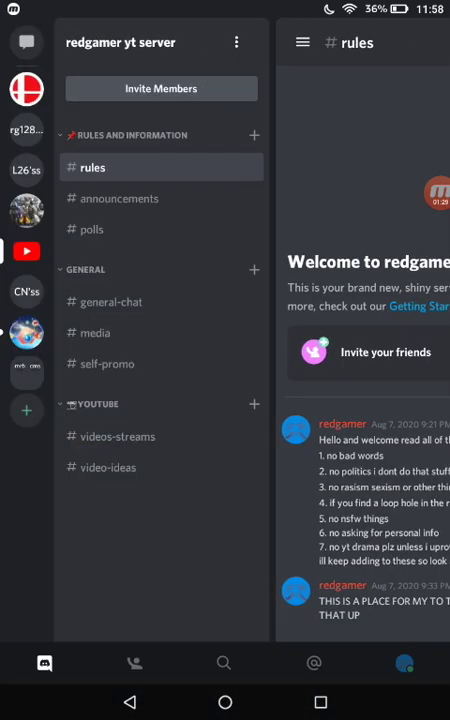
{"action": "left_click", "coordinate": [85, 269]}
{"action": "left_click", "coordinate": [111, 301]}
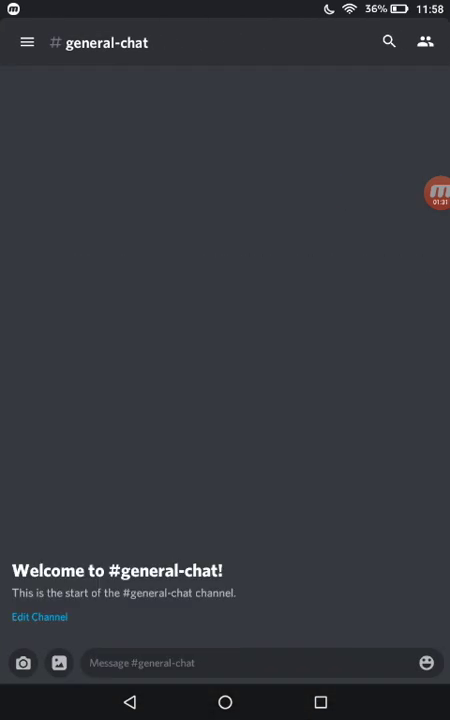
- Visit media and self-promo, then return to general-chat
{"action": "left_click", "coordinate": [27, 42]}
{"action": "left_click", "coordinate": [95, 332]}
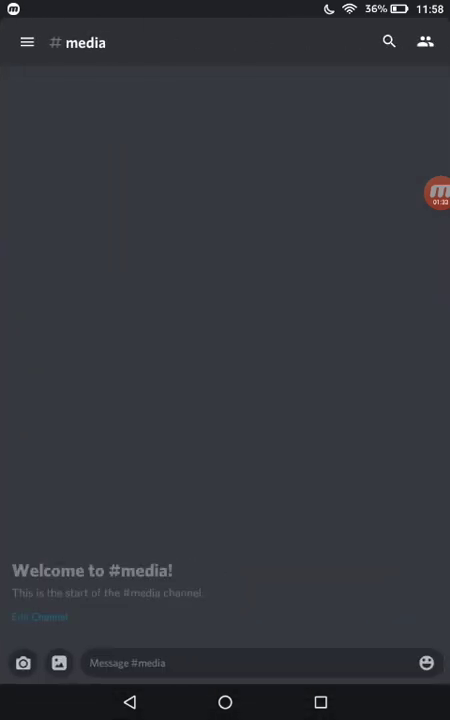
{"action": "left_click", "coordinate": [27, 42]}
{"action": "left_click", "coordinate": [107, 363]}
{"action": "left_click", "coordinate": [64, 42]}
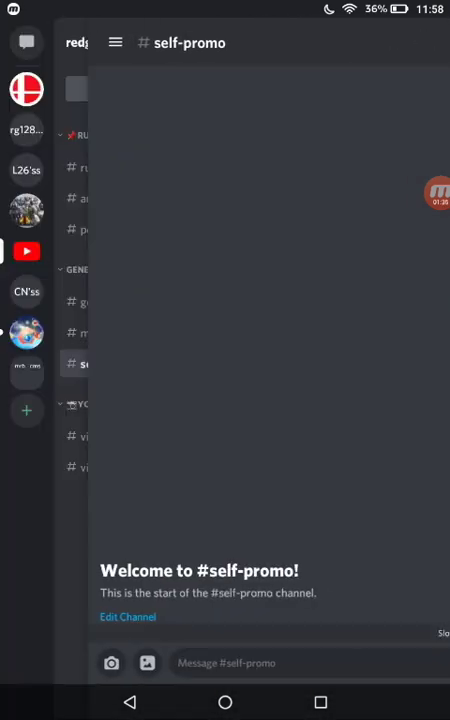
{"action": "left_click", "coordinate": [111, 301]}
{"action": "left_click", "coordinate": [27, 42]}
- Revisit media and self-promo and peek at the self-promo member list
{"action": "left_click", "coordinate": [95, 332]}
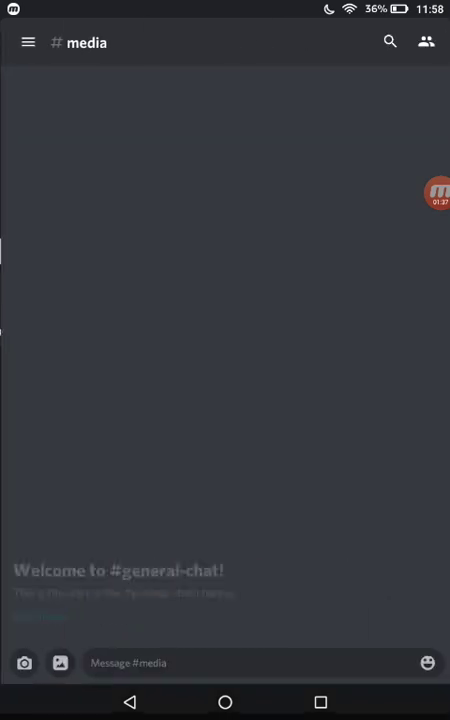
{"action": "left_click", "coordinate": [27, 42]}
{"action": "left_click", "coordinate": [107, 363]}
{"action": "left_click", "coordinate": [27, 42]}
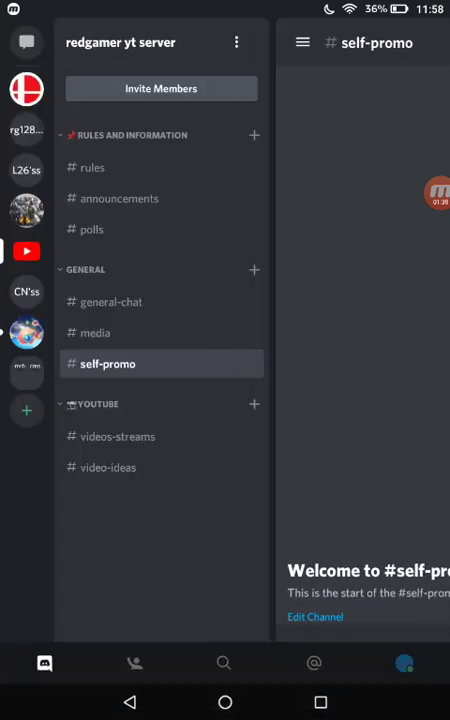
{"action": "mouse_move", "coordinate": [380, 300]}
{"action": "left_mouse_down"}
{"action": "mouse_move", "coordinate": [80, 300]}
{"action": "mouse_move", "coordinate": [400, 300]}
{"action": "left_mouse_up"}
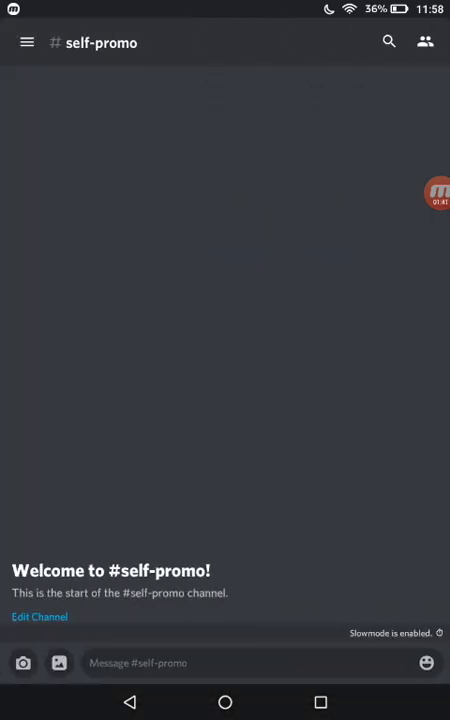
{"action": "left_click", "coordinate": [26, 42]}
- Collapse and re-expand YOUTUBE, open videos-streams, then general-chat with the channel list open
{"action": "left_click", "coordinate": [98, 404]}
{"action": "left_click", "coordinate": [119, 436]}
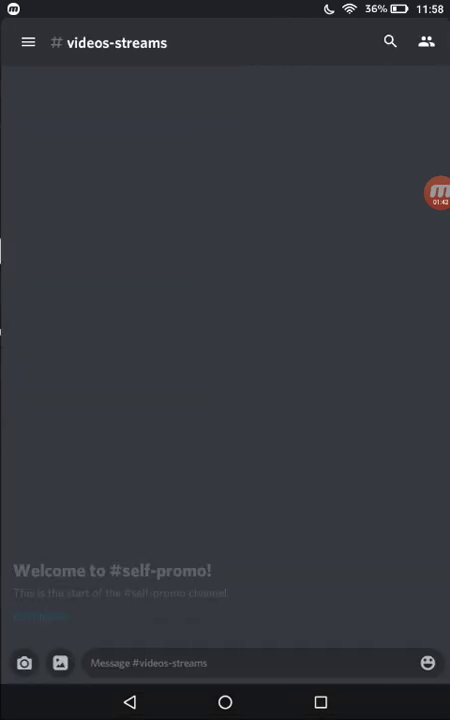
{"action": "left_click", "coordinate": [26, 42]}
{"action": "left_click", "coordinate": [111, 301]}
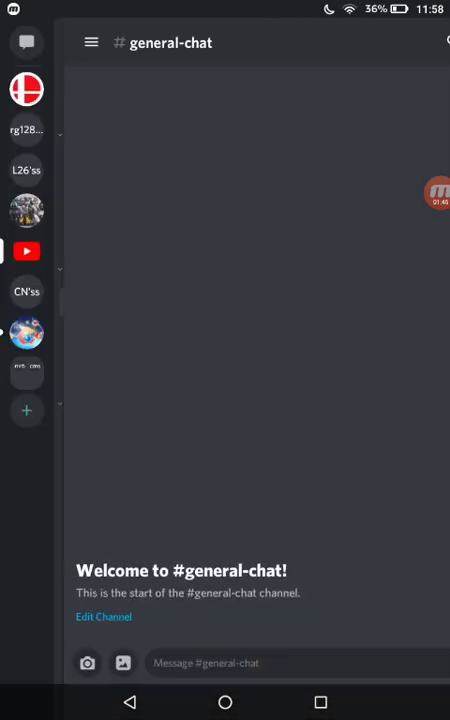
{"action": "left_click", "coordinate": [64, 42]}
{"action": "left_click", "coordinate": [161, 88]}
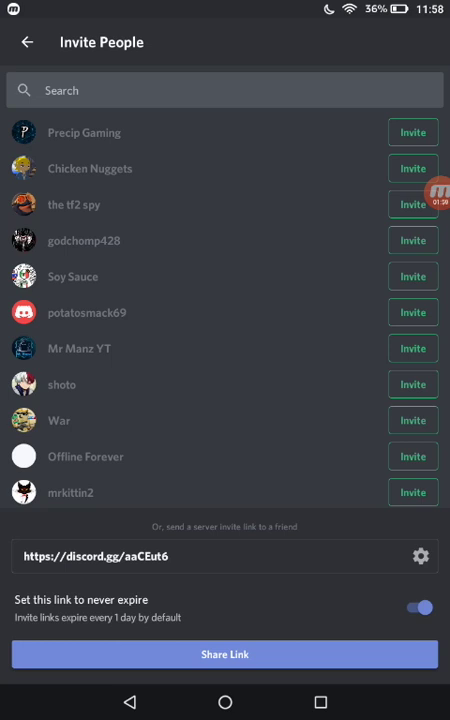
- Back out of Invite People to the redgamer yt channel list
{"action": "left_click", "coordinate": [27, 42]}
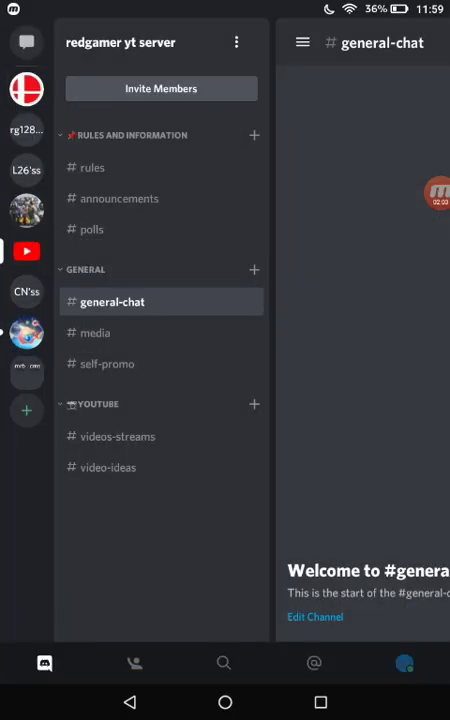
- Swipe the drawer closed to show general-chat, then bring the channel list back
{"action": "mouse_move", "coordinate": [380, 350]}
{"action": "left_mouse_down"}
{"action": "mouse_move", "coordinate": [100, 350]}
{"action": "mouse_move", "coordinate": [400, 350]}
{"action": "left_mouse_up"}
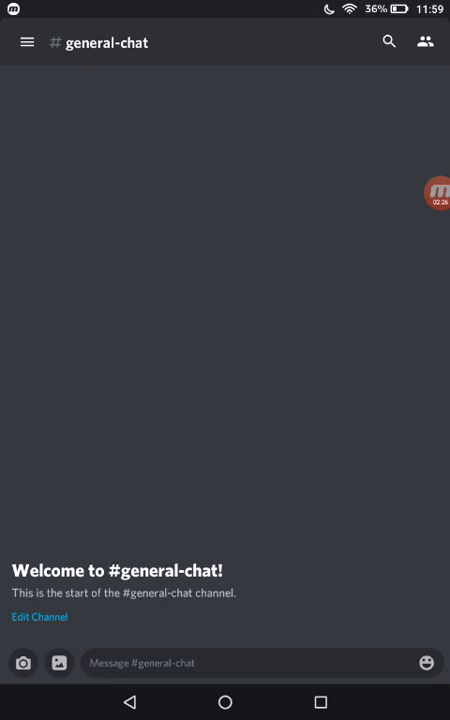
{"action": "left_click", "coordinate": [27, 42]}
- Stop at rules, announcements and polls, then land on general-chat with the channel list open
{"action": "left_click", "coordinate": [93, 167]}
{"action": "left_click", "coordinate": [27, 42]}
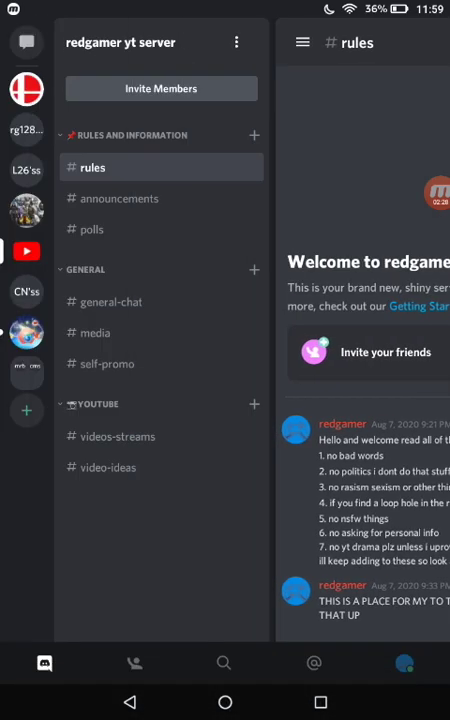
{"action": "left_click", "coordinate": [119, 198]}
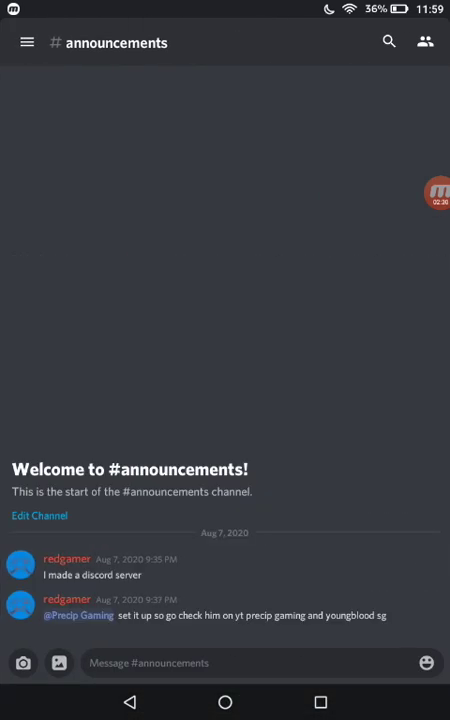
{"action": "left_click", "coordinate": [27, 42]}
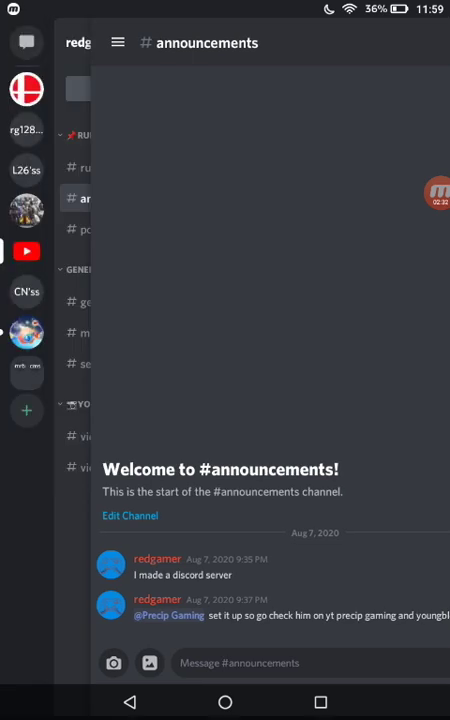
{"action": "left_click", "coordinate": [92, 229]}
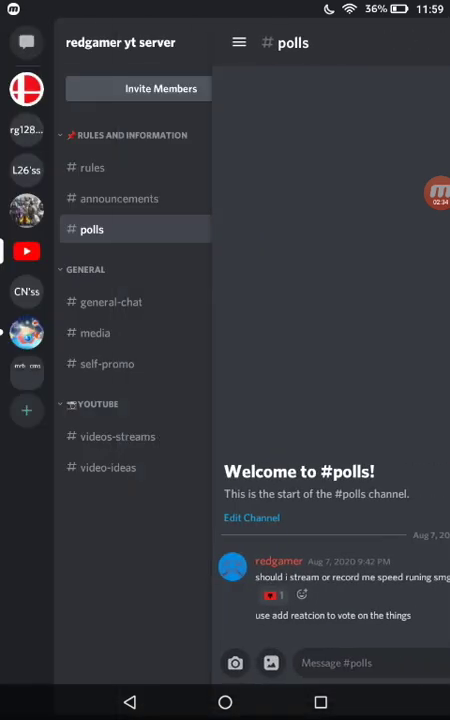
{"action": "left_click", "coordinate": [111, 301]}
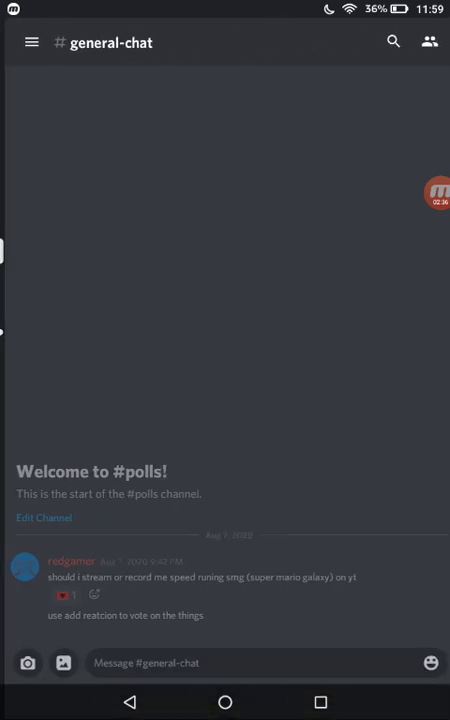
{"action": "left_click", "coordinate": [27, 42]}
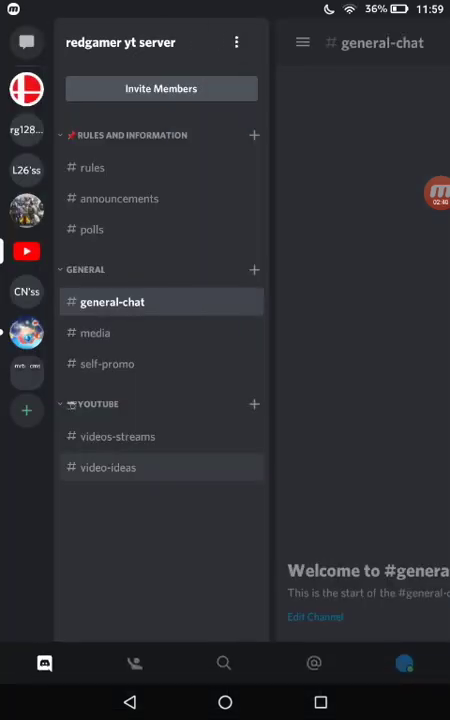
- Open video-ideas, swipe to its member list and back, and reopen the channel list
{"action": "left_click", "coordinate": [108, 467]}
{"action": "left_click", "coordinate": [27, 42]}
{"action": "left_click_drag", "start_coordinate": [360, 360], "coordinate": [60, 360]}
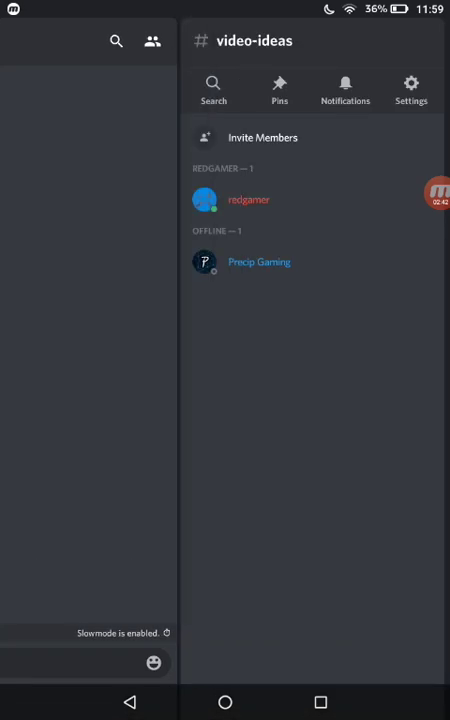
{"action": "left_click_drag", "start_coordinate": [100, 360], "coordinate": [400, 360]}
{"action": "left_click_drag", "start_coordinate": [100, 360], "coordinate": [400, 360]}
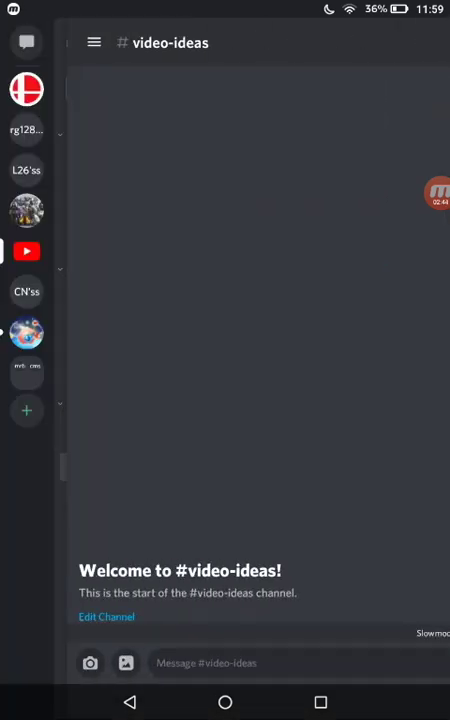
{"action": "left_click_drag", "start_coordinate": [360, 360], "coordinate": [60, 360]}
{"action": "left_click_drag", "start_coordinate": [100, 360], "coordinate": [400, 360]}
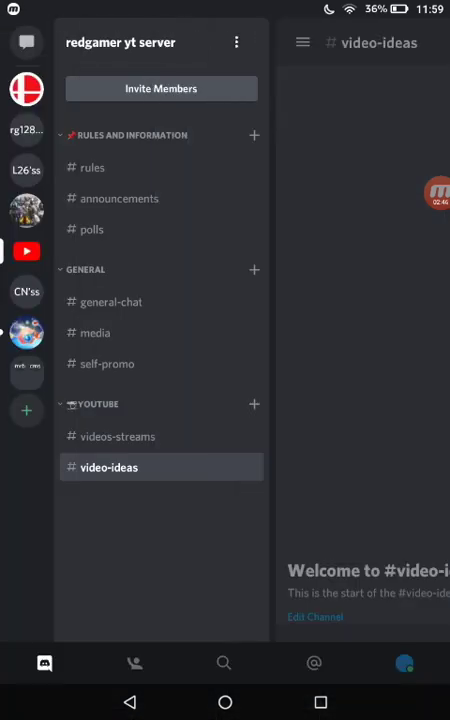